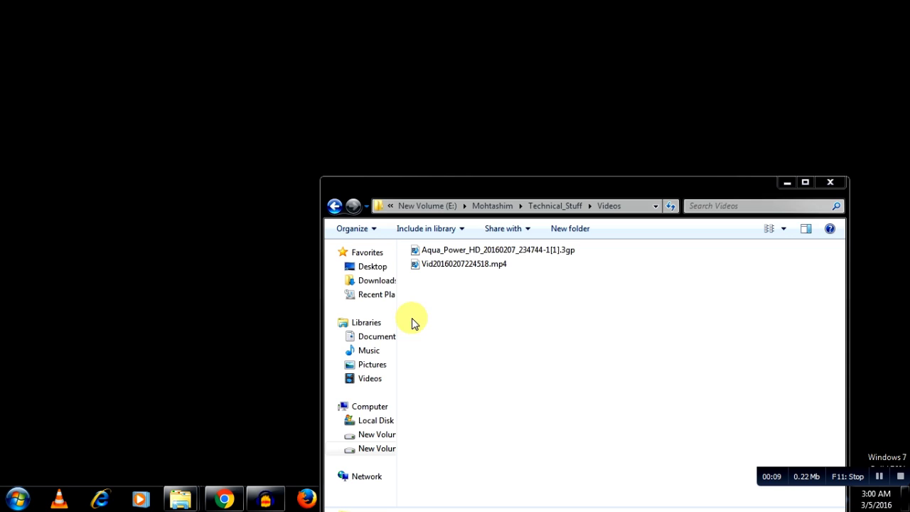
# Step: Select the Aqua_Power_HD_20160207_234744-1[1].3gp clip in Videos and open its shortcut menu
pyautogui.click(18, 498)
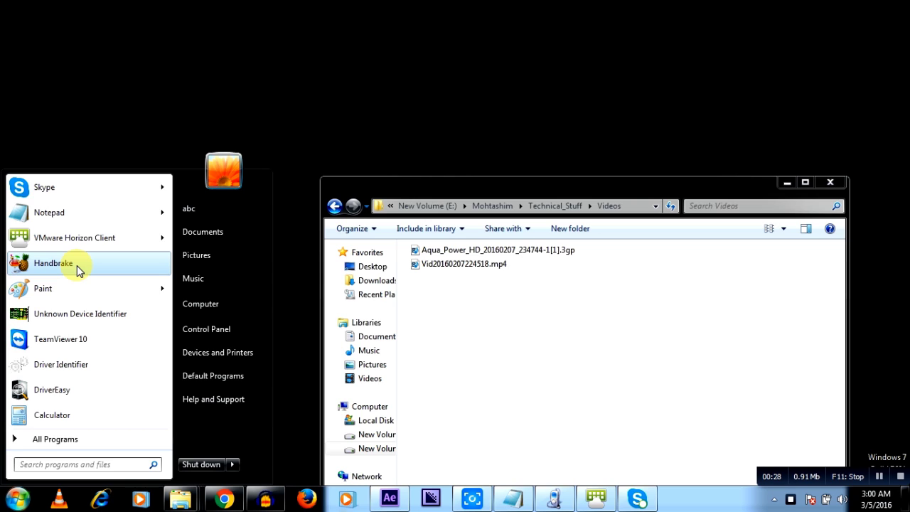
pyautogui.click(517, 333)
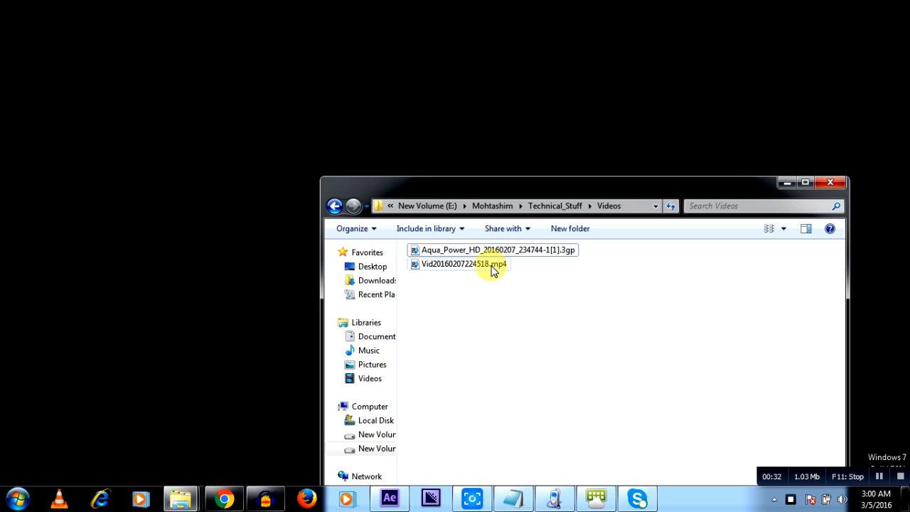
pyautogui.moveTo(494, 271)
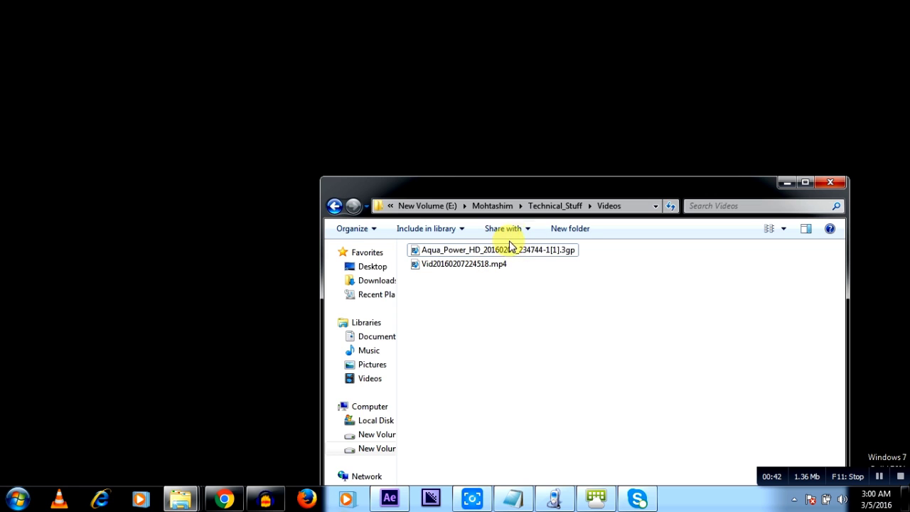
pyautogui.click(504, 256)
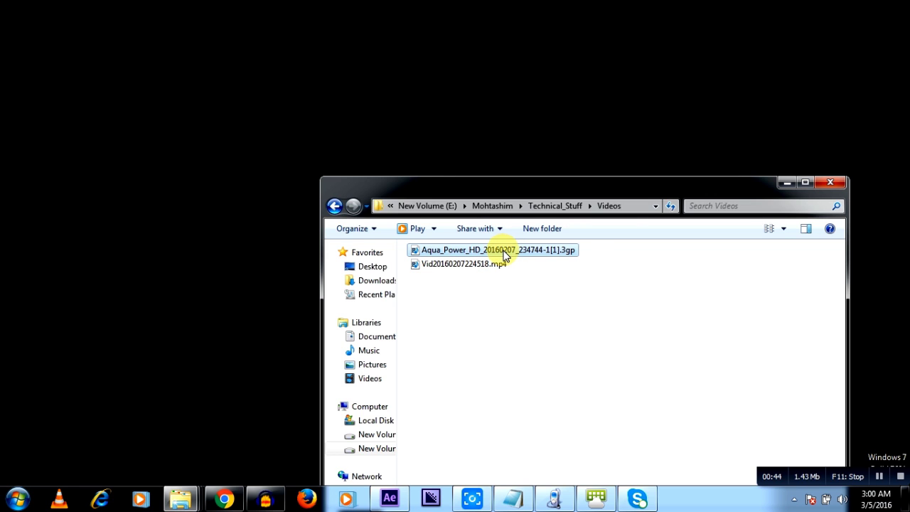
pyautogui.rightClick(505, 256)
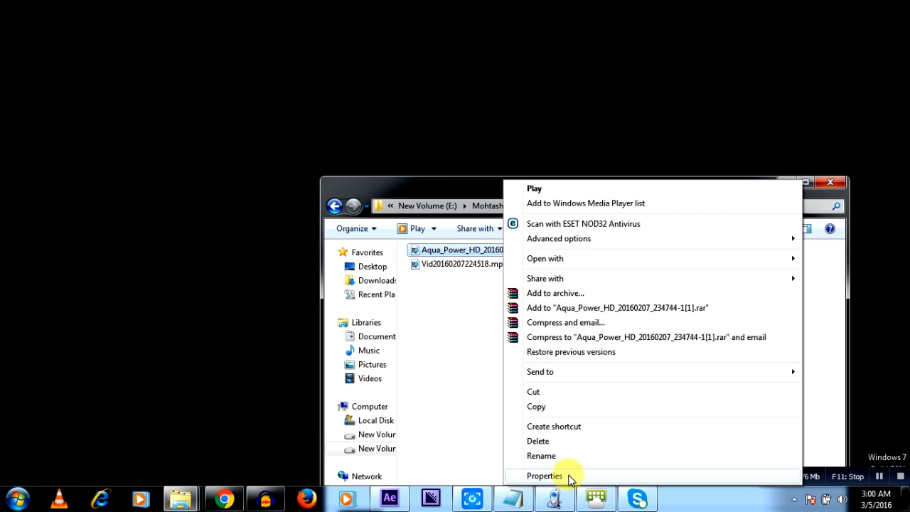
pyautogui.click(544, 476)
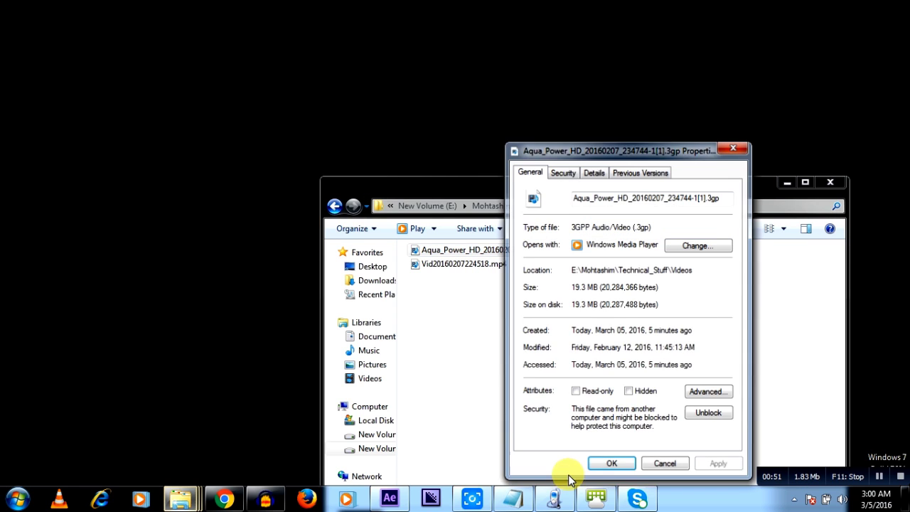
pyautogui.click(594, 173)
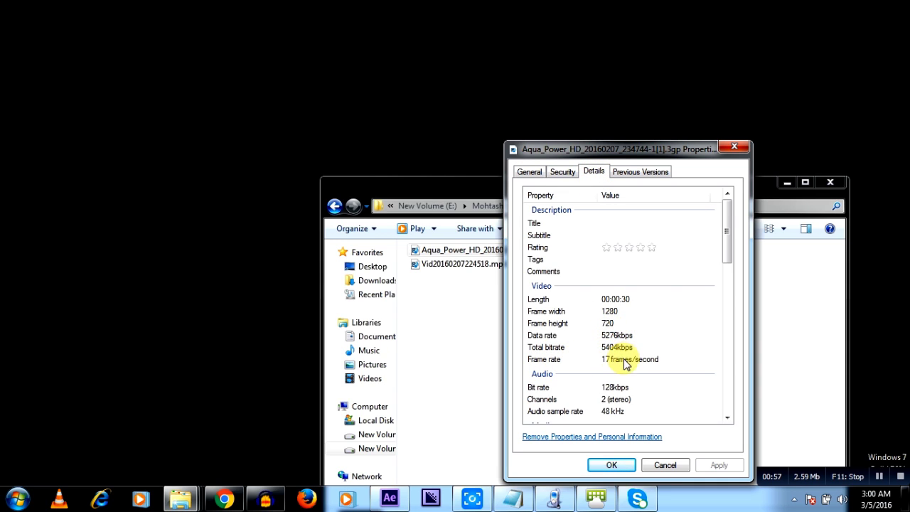
pyautogui.click(662, 466)
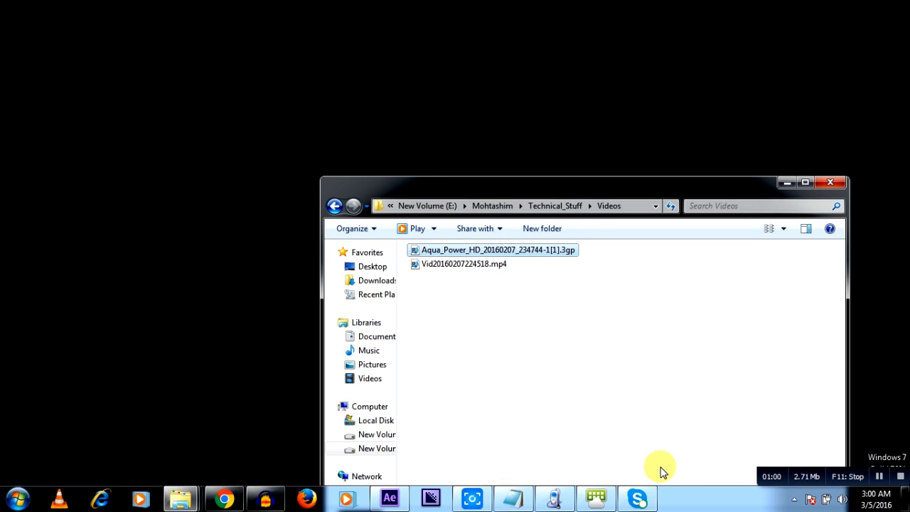
pyautogui.click(483, 269)
pyautogui.rightClick(482, 268)
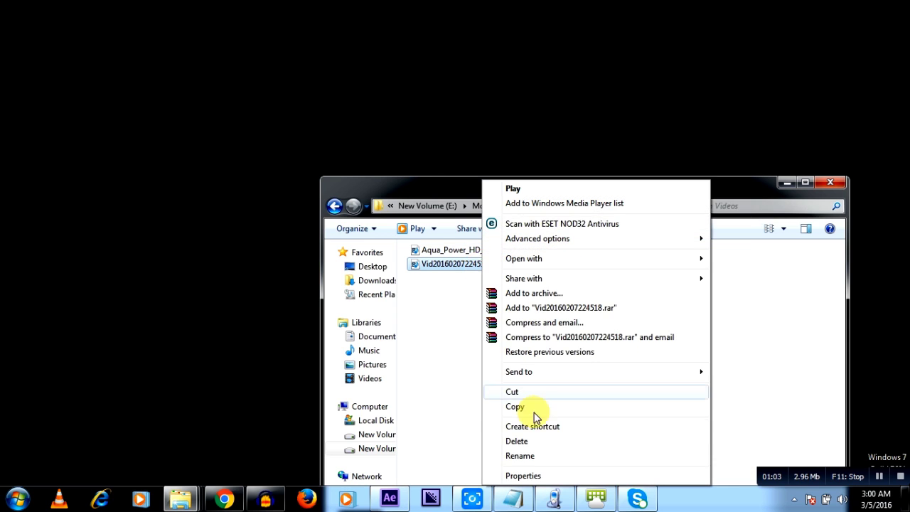
pyautogui.click(529, 477)
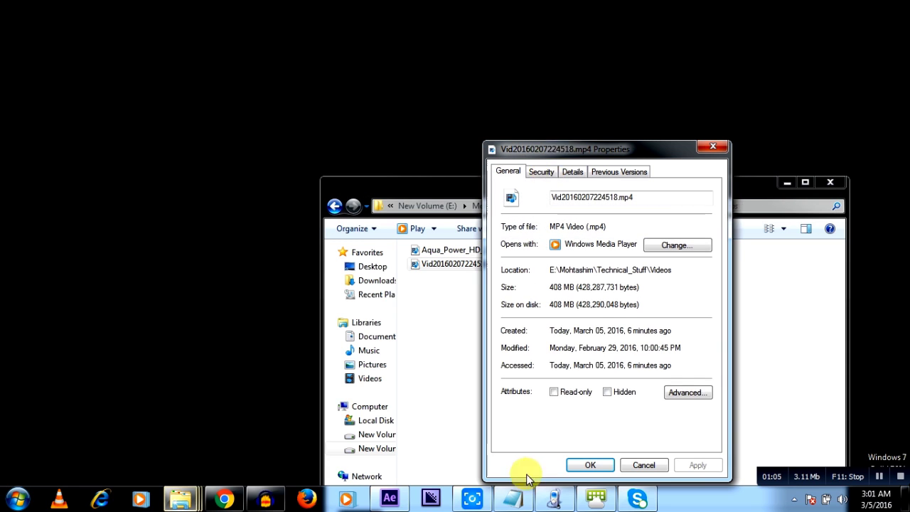
pyautogui.click(576, 177)
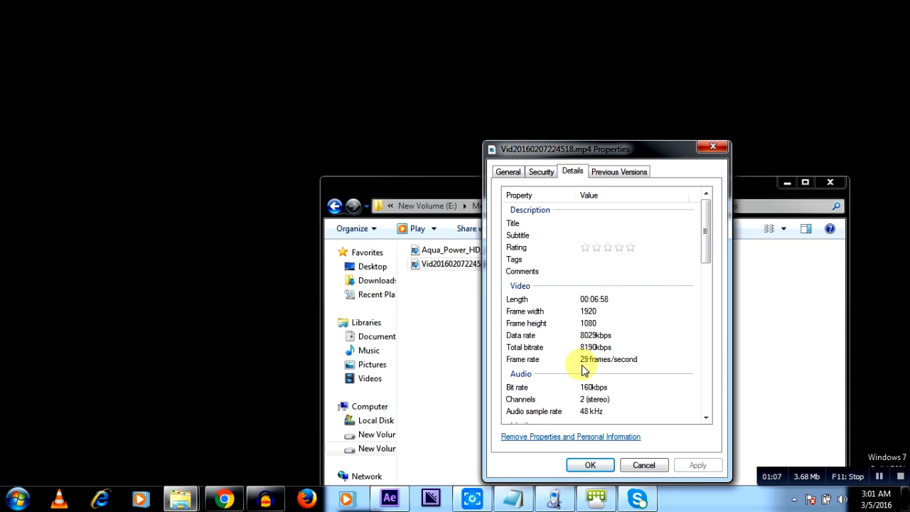
pyautogui.click(711, 147)
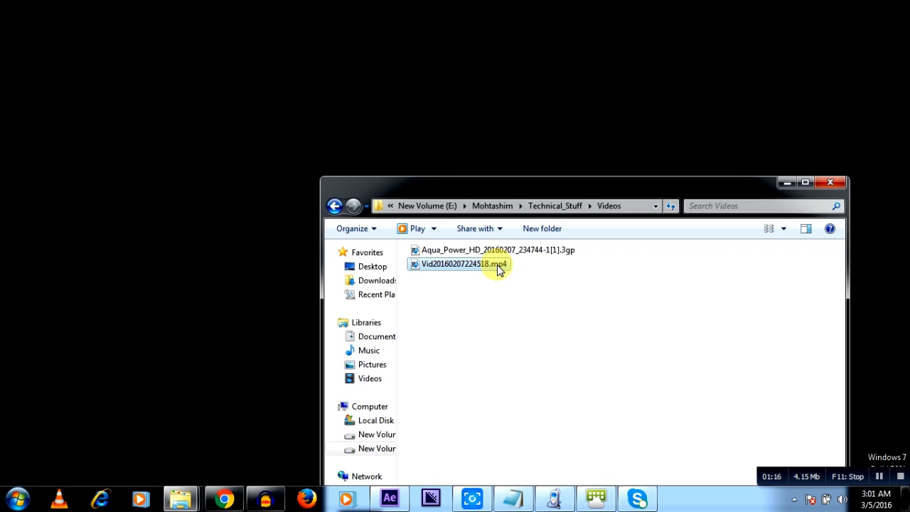
# Step: Reselect the 19.3 MB, 30-second Aqua_Power .3gp clip instead of the 408 MB MP4
pyautogui.moveTo(501, 268)
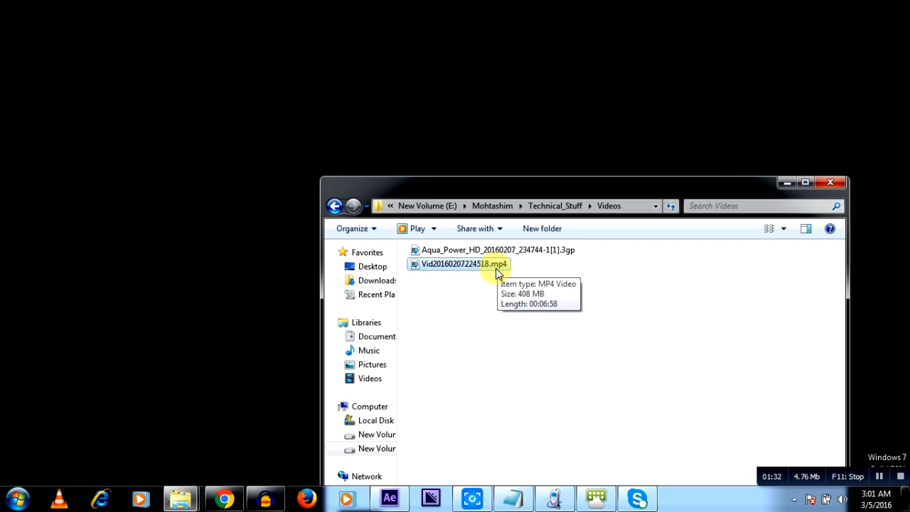
pyautogui.click(500, 253)
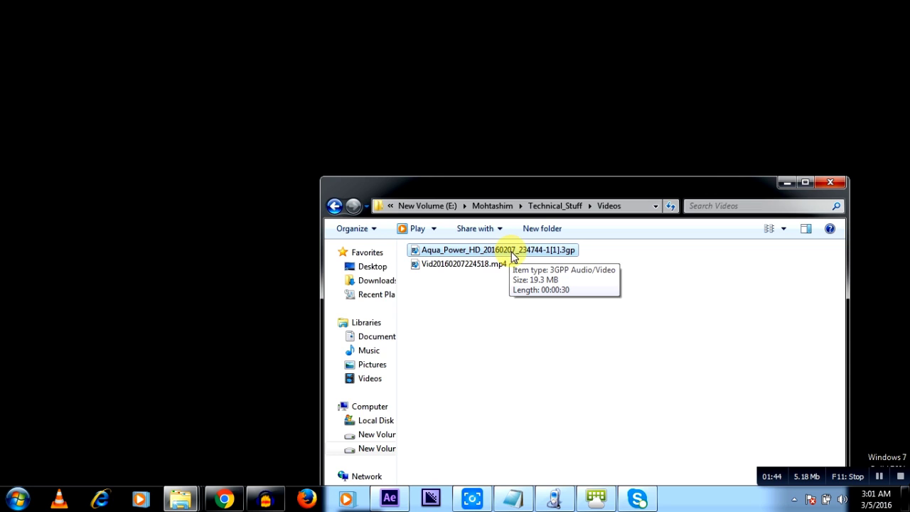
# Step: Launch HandBrake and open the Aqua_Power .3gp file as the source video
pyautogui.click(18, 498)
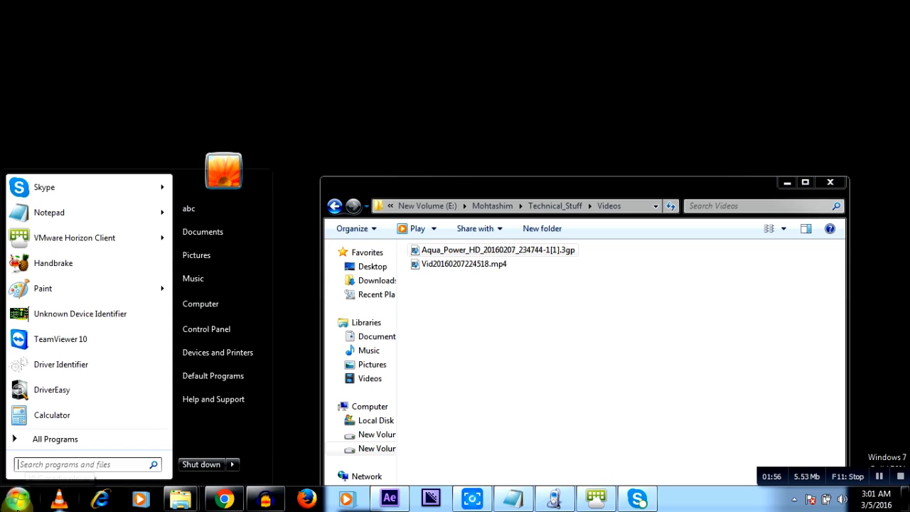
pyautogui.click(85, 268)
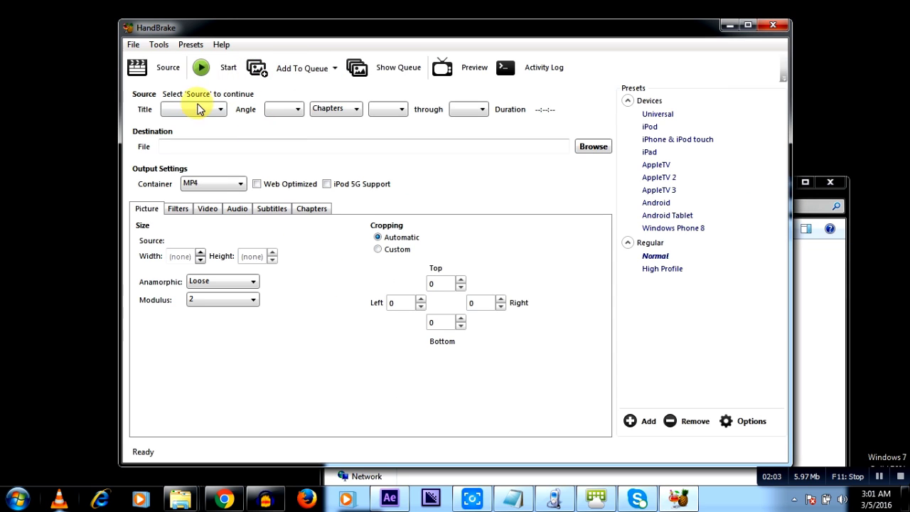
pyautogui.click(164, 74)
pyautogui.click(183, 196)
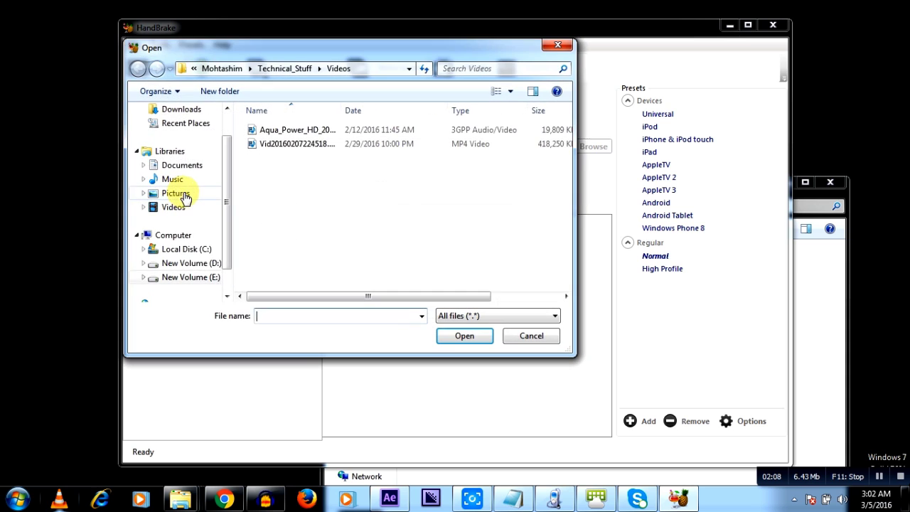
pyautogui.click(300, 134)
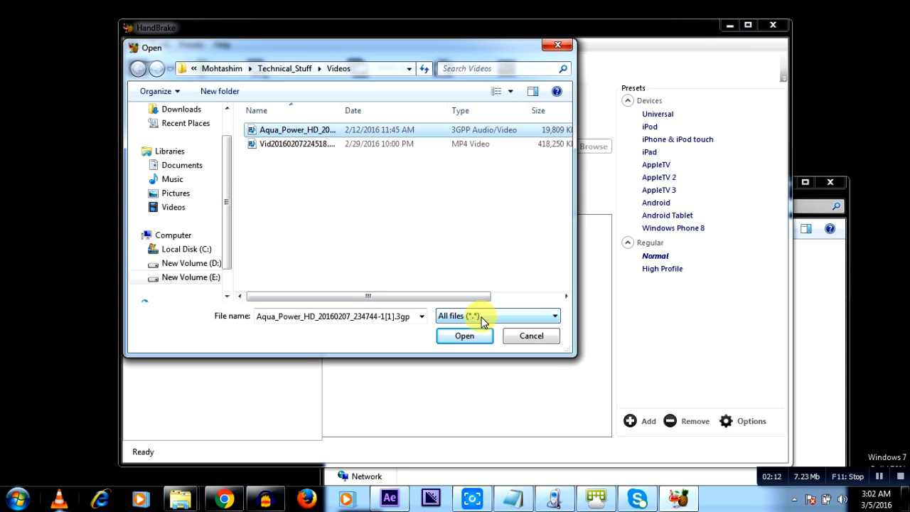
pyautogui.click(466, 337)
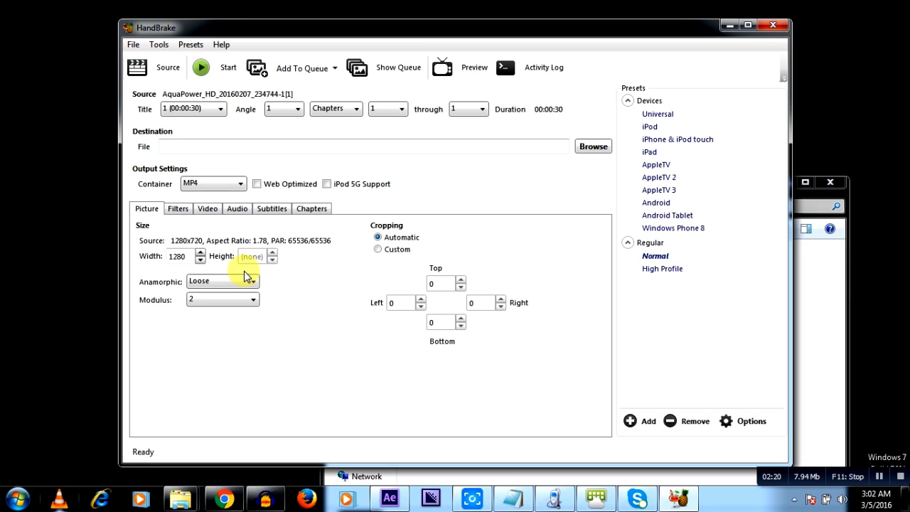
# Step: In the Video settings, nudge the constant quality slider to a lower RF value
pyautogui.click(208, 211)
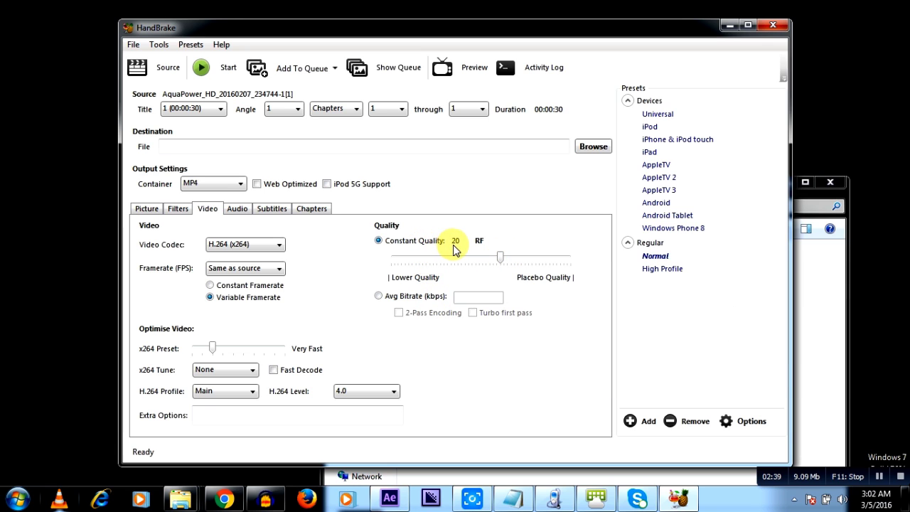
pyautogui.scroll(1, 497, 258)
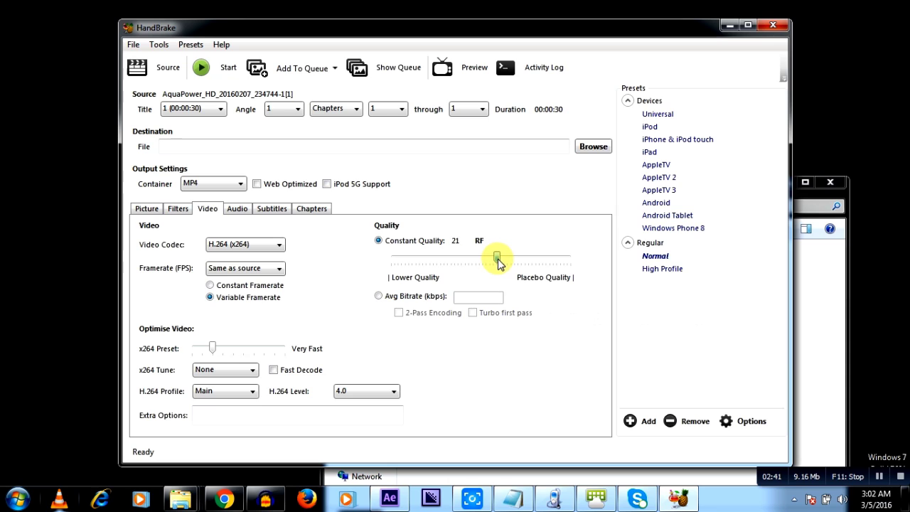
pyautogui.moveTo(497, 262); pyautogui.dragTo(504, 262)
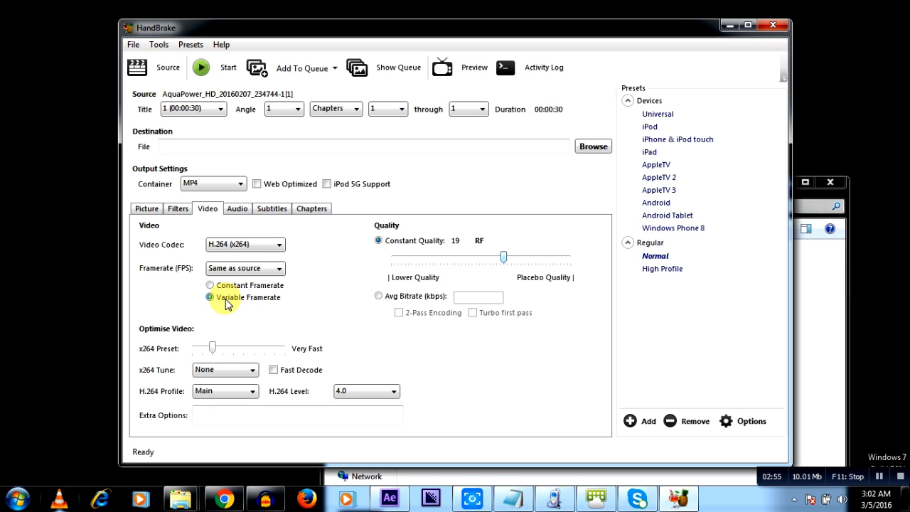
# Step: Set a constant 29.97 fps output frame rate and open the destination Save As dialog
pyautogui.click(211, 286)
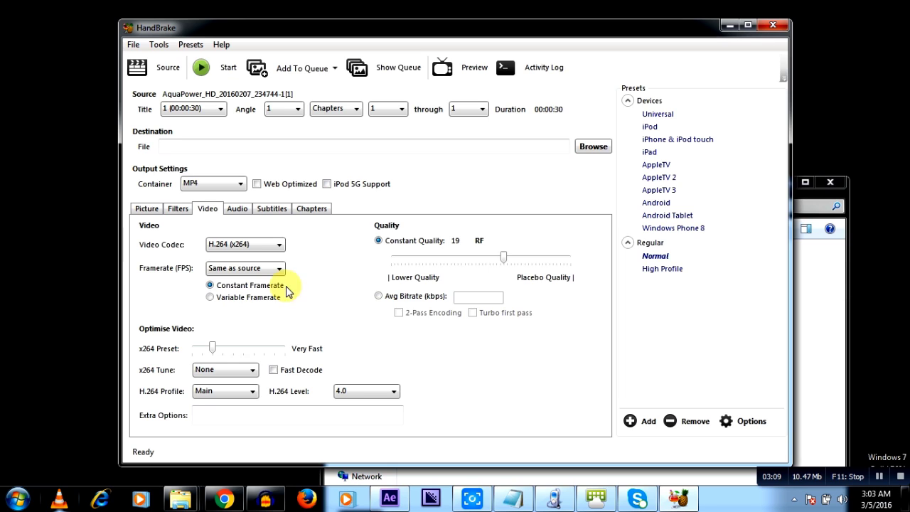
pyautogui.click(241, 268)
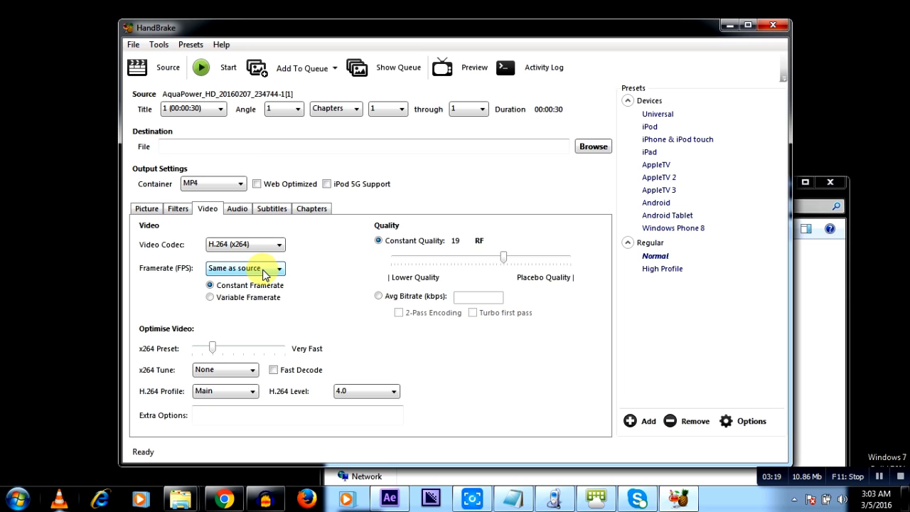
pyautogui.click(264, 275)
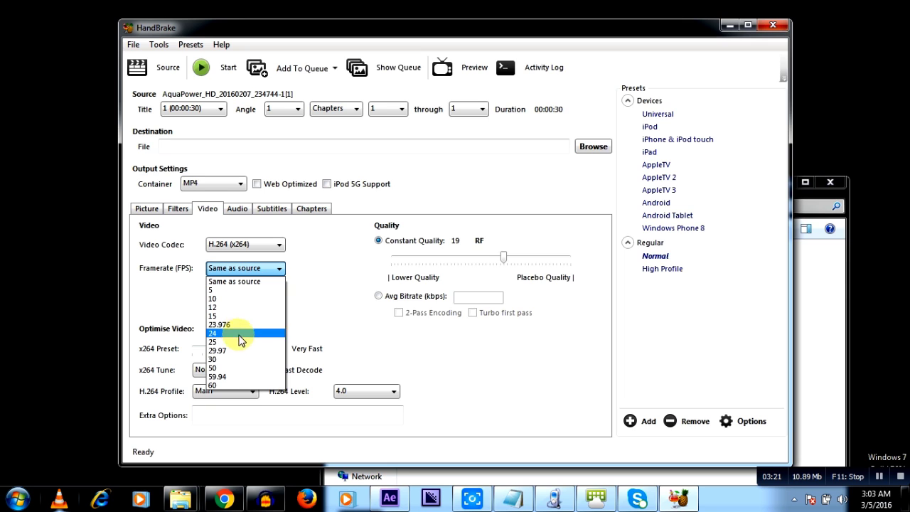
pyautogui.click(238, 357)
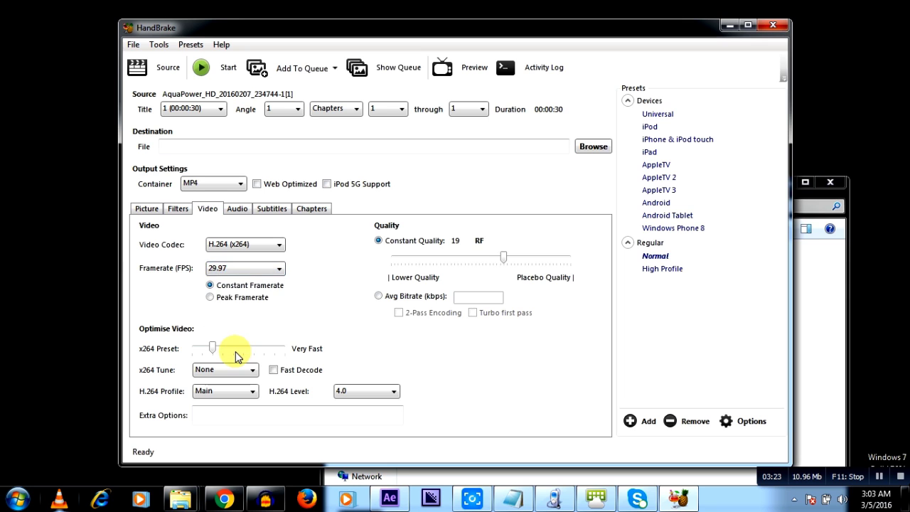
pyautogui.click(593, 146)
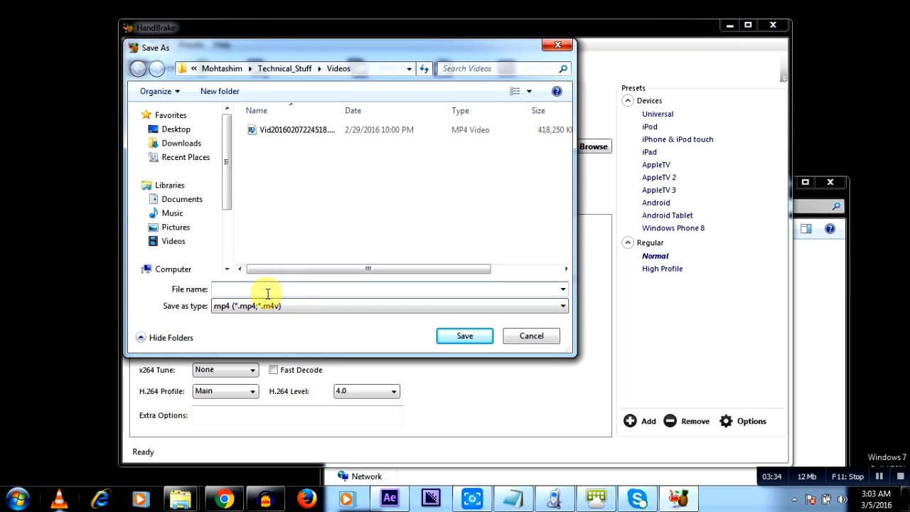
# Step: Save the output as part1.mp4 in Videos and start the encode
pyautogui.write('he')
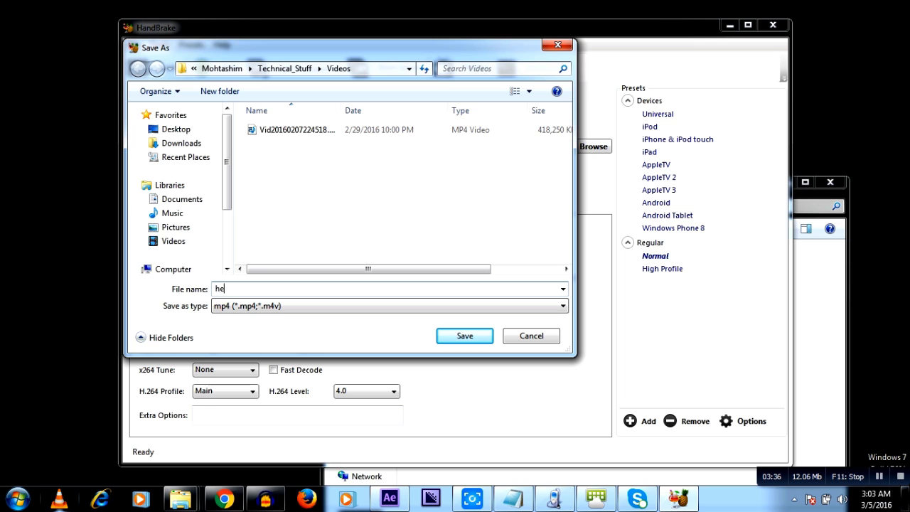
pyautogui.press('BackSpace')
pyautogui.press('BackSpace')
pyautogui.click(464, 336)
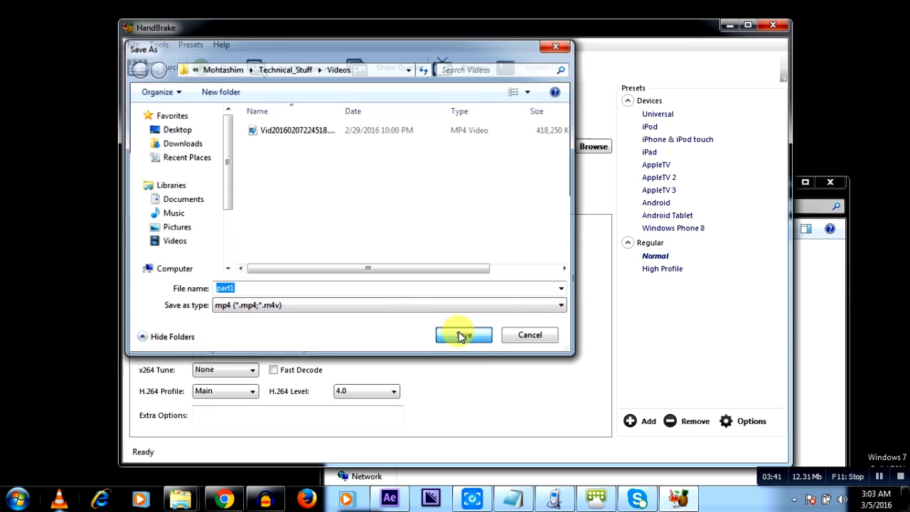
pyautogui.click(208, 74)
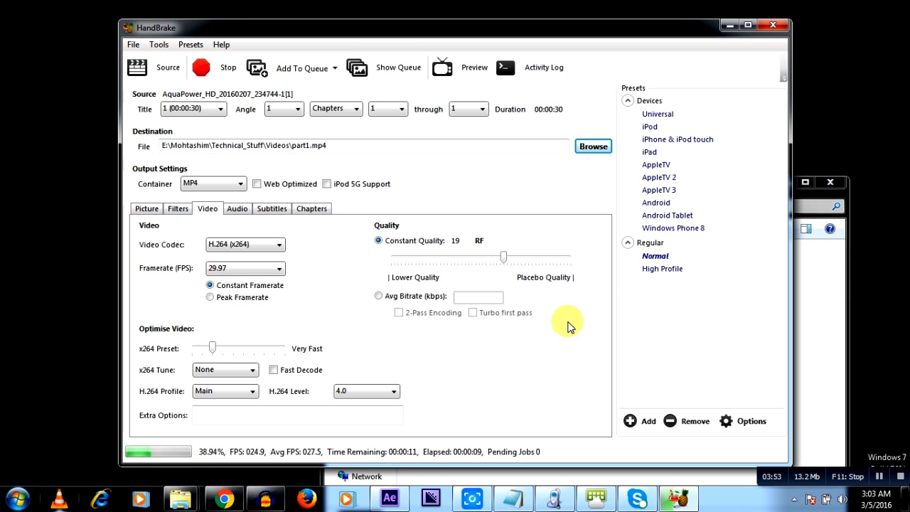
pyautogui.click(808, 298)
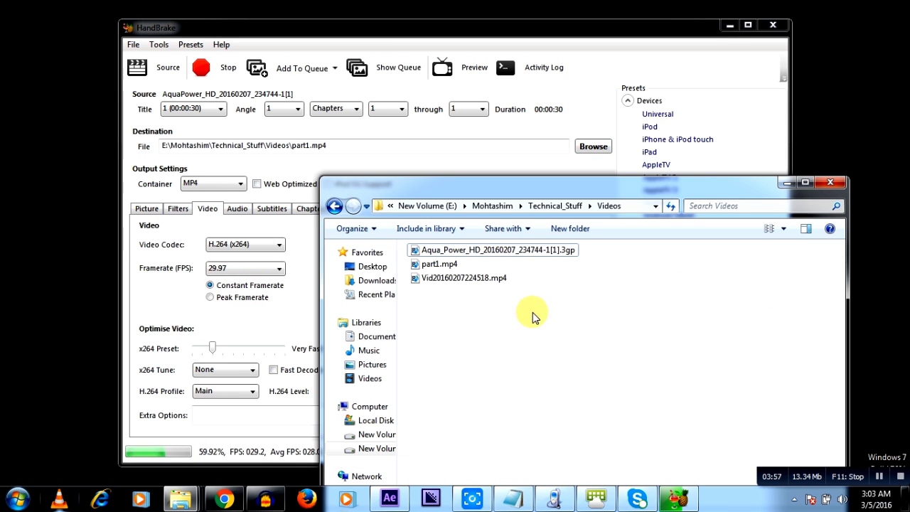
pyautogui.click(441, 265)
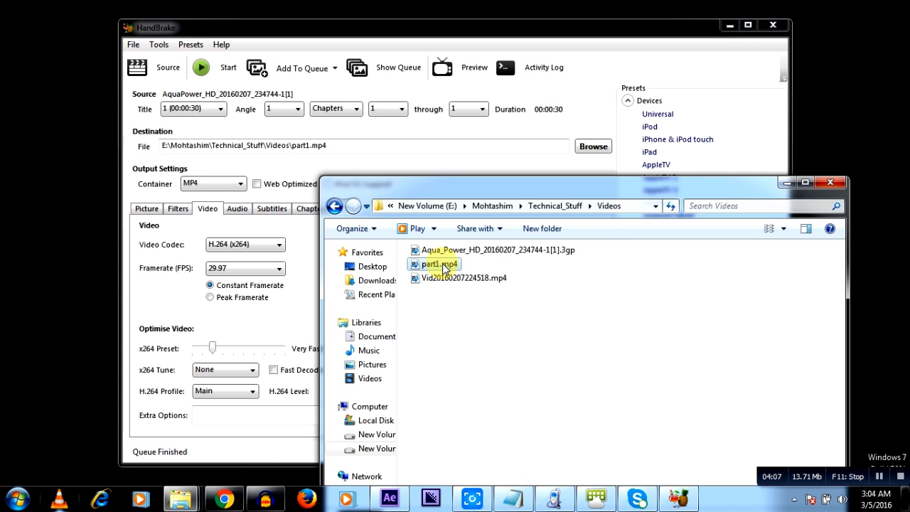
pyautogui.rightClick(444, 268)
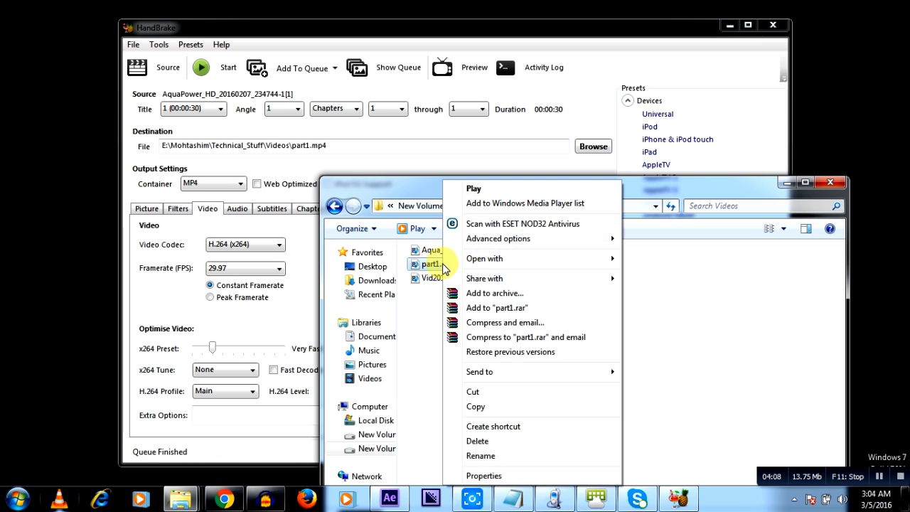
pyautogui.click(595, 352)
pyautogui.click(827, 147)
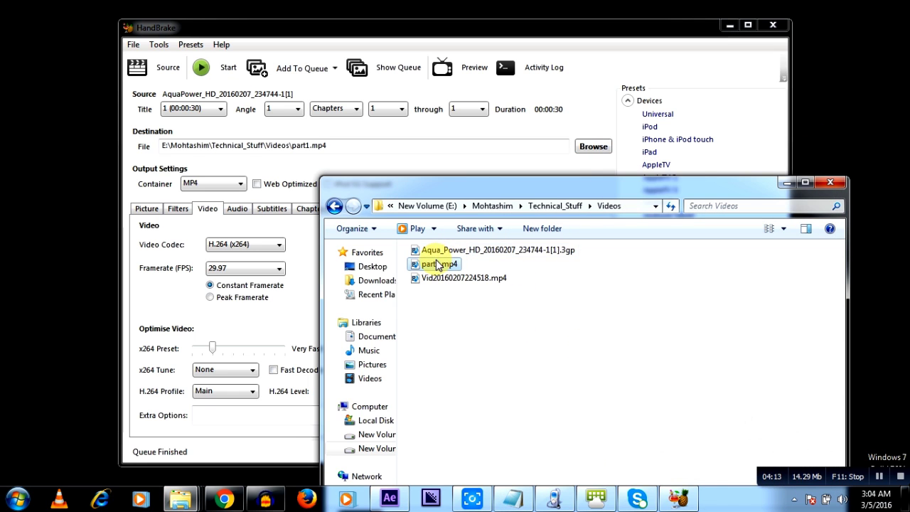
pyautogui.rightClick(435, 270)
pyautogui.click(465, 477)
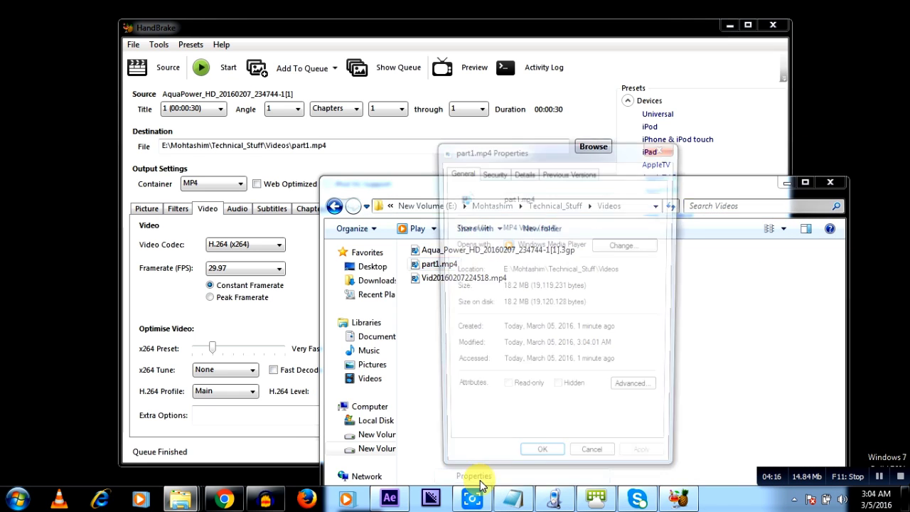
pyautogui.click(523, 172)
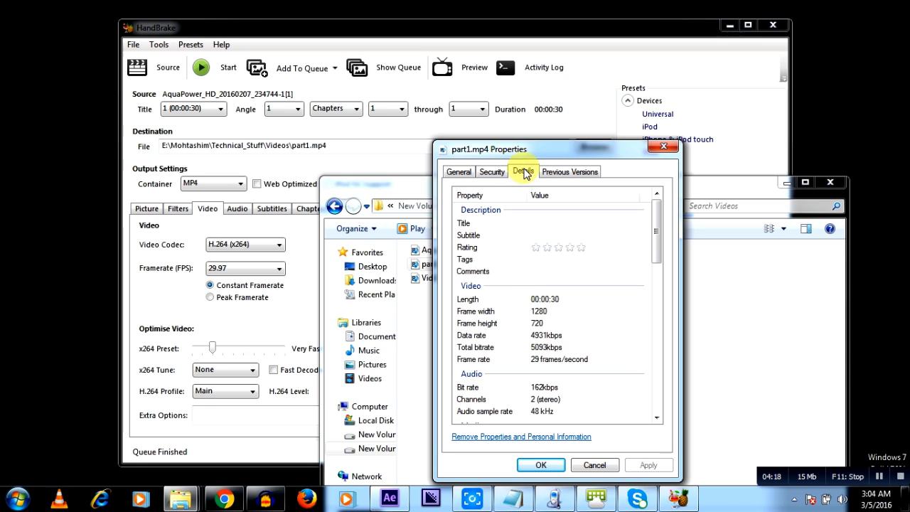
pyautogui.click(536, 361)
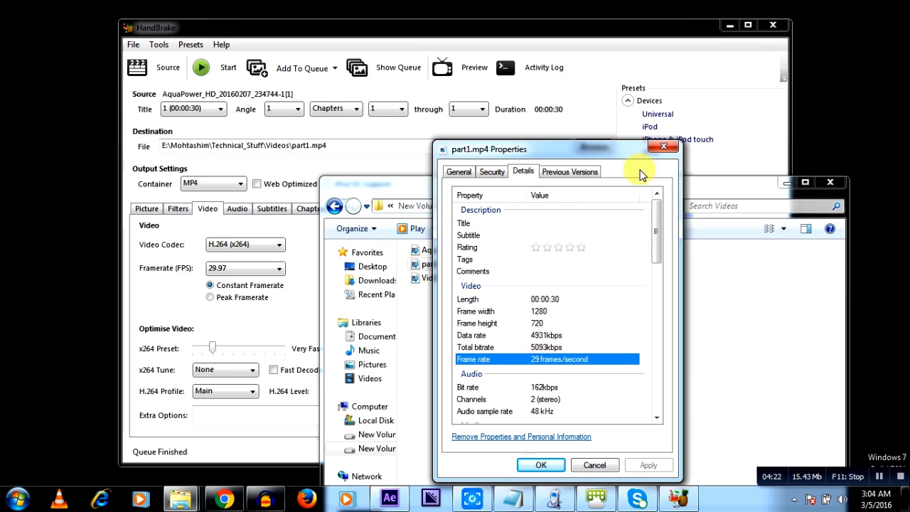
pyautogui.click(662, 146)
pyautogui.click(457, 282)
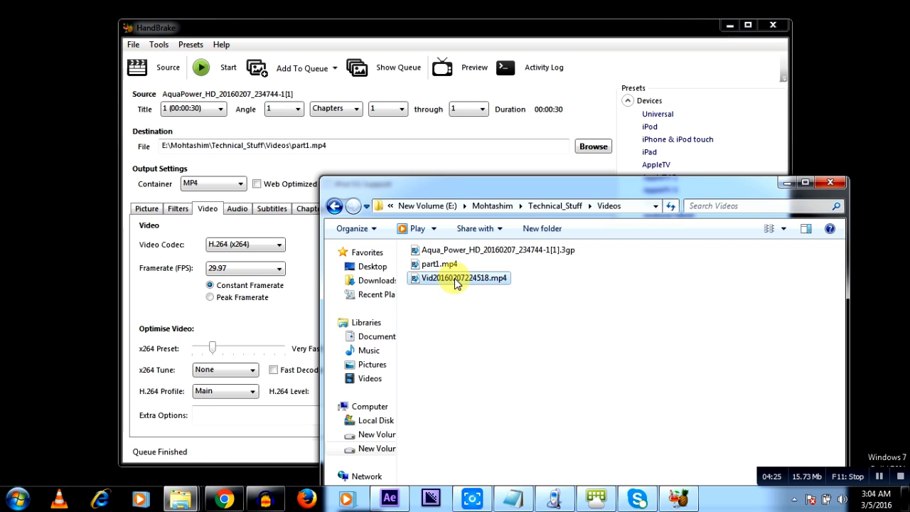
pyautogui.rightClick(457, 282)
pyautogui.click(508, 474)
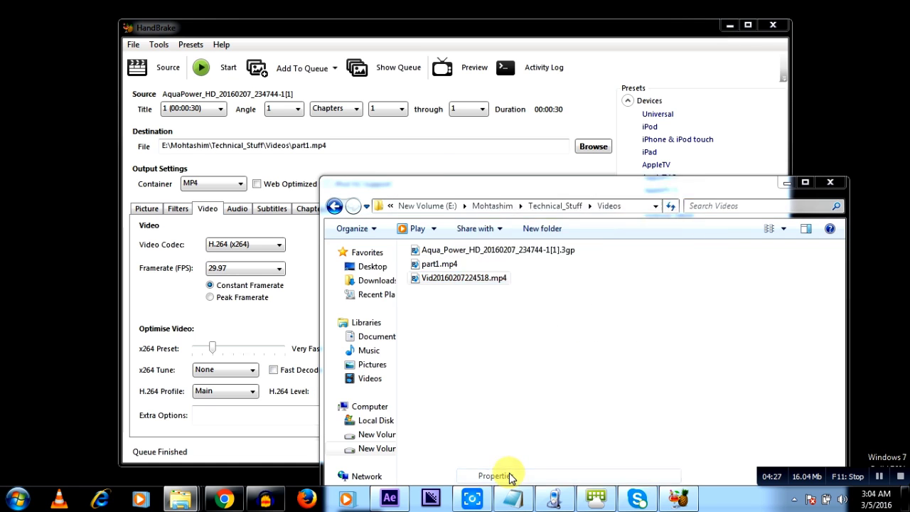
pyautogui.click(545, 172)
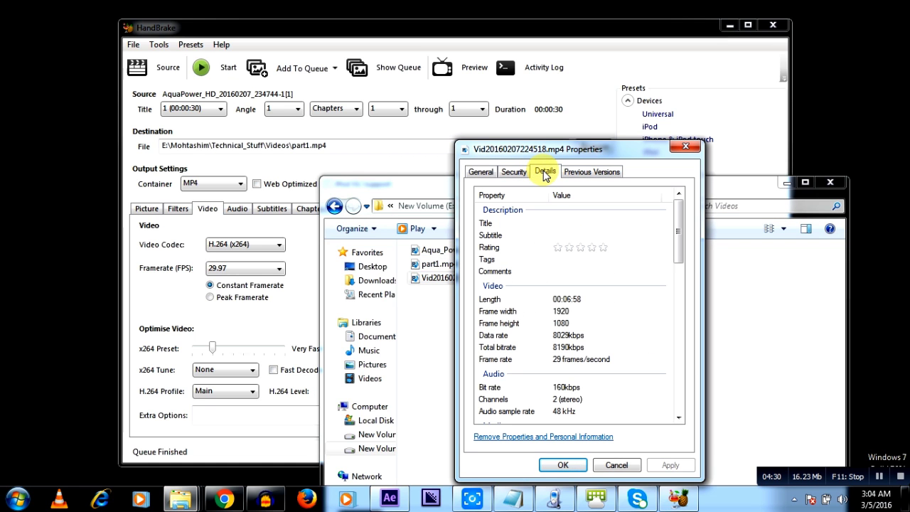
pyautogui.click(419, 279)
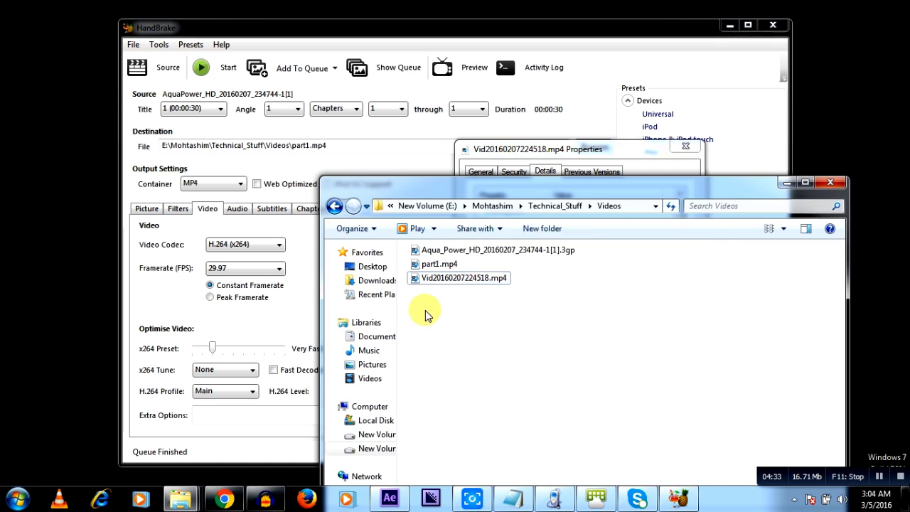
pyautogui.rightClick(463, 280)
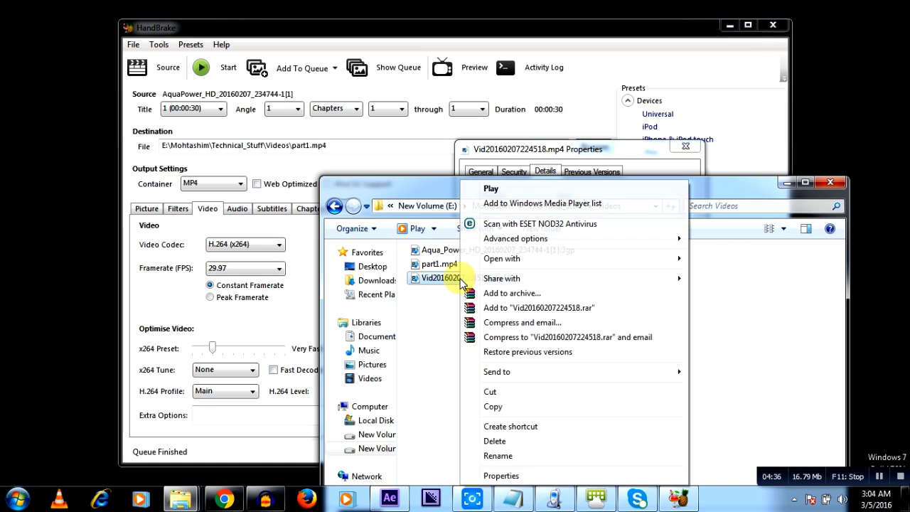
pyautogui.click(501, 476)
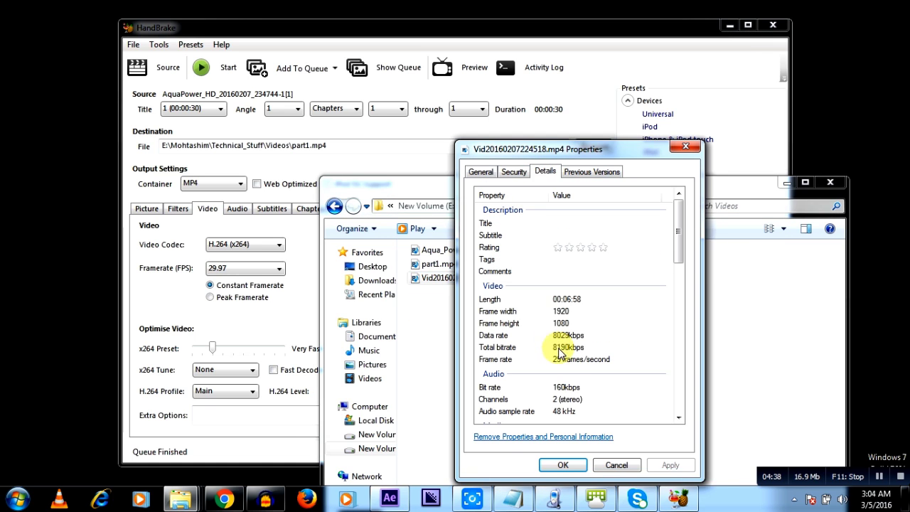
pyautogui.click(300, 34)
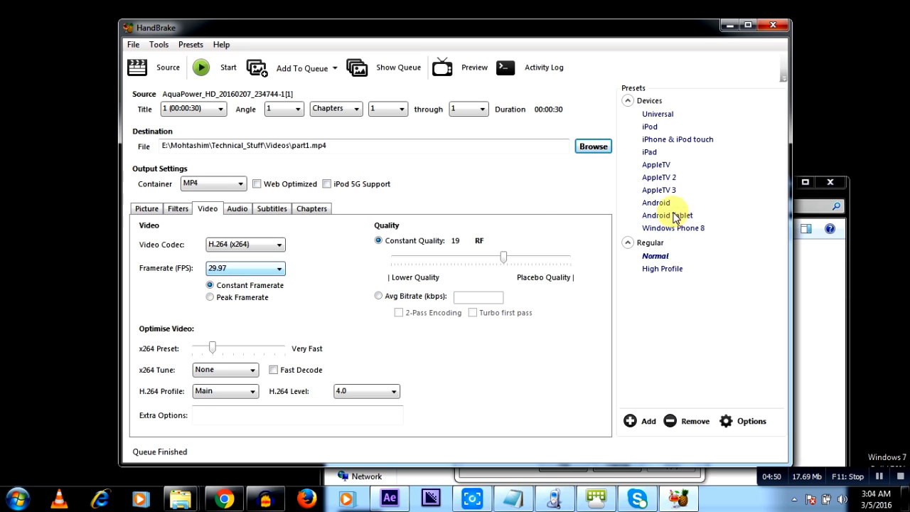
pyautogui.click(829, 364)
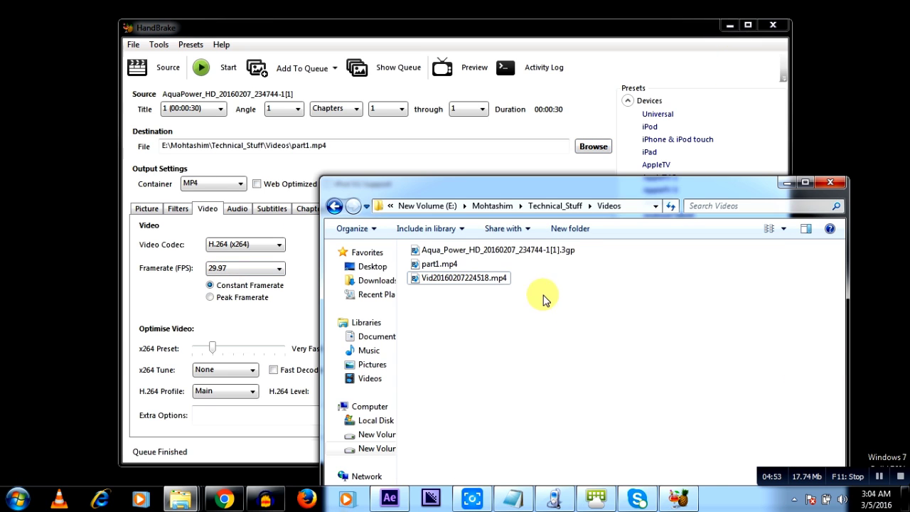
pyautogui.moveTo(484, 283)
pyautogui.click(450, 264)
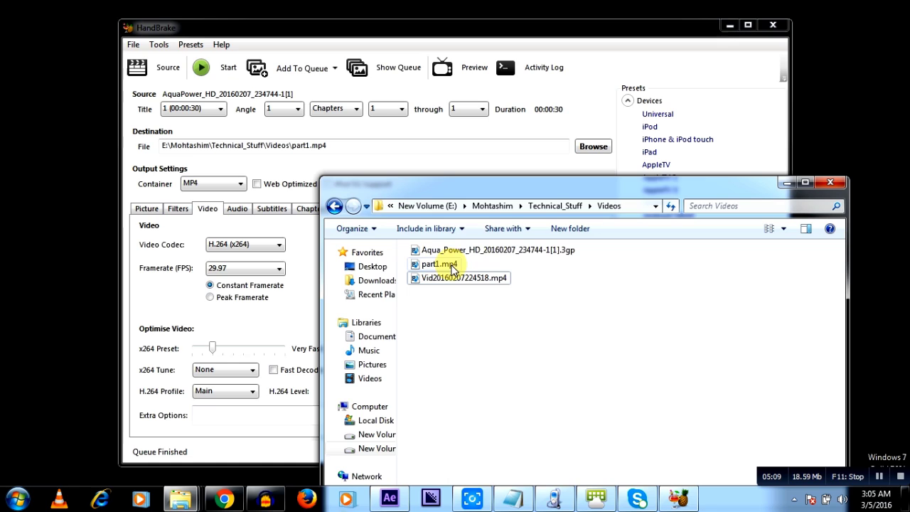
pyautogui.click(455, 281)
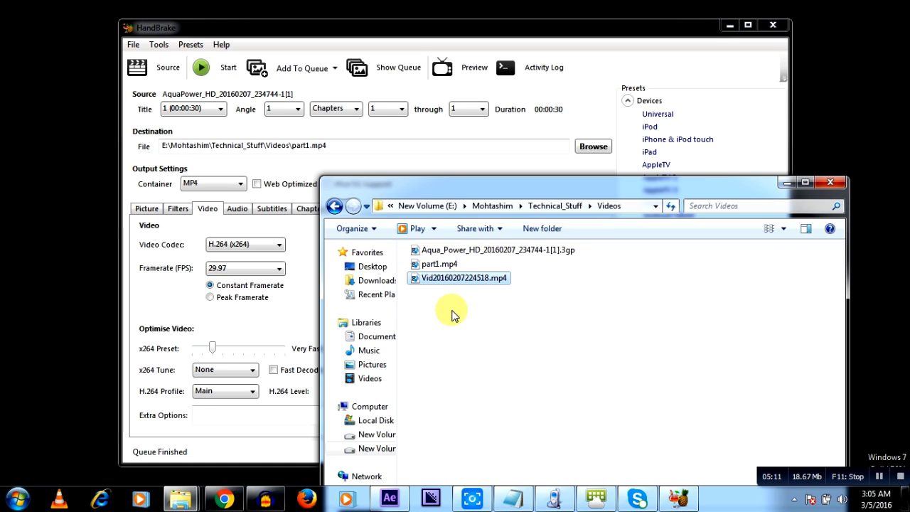